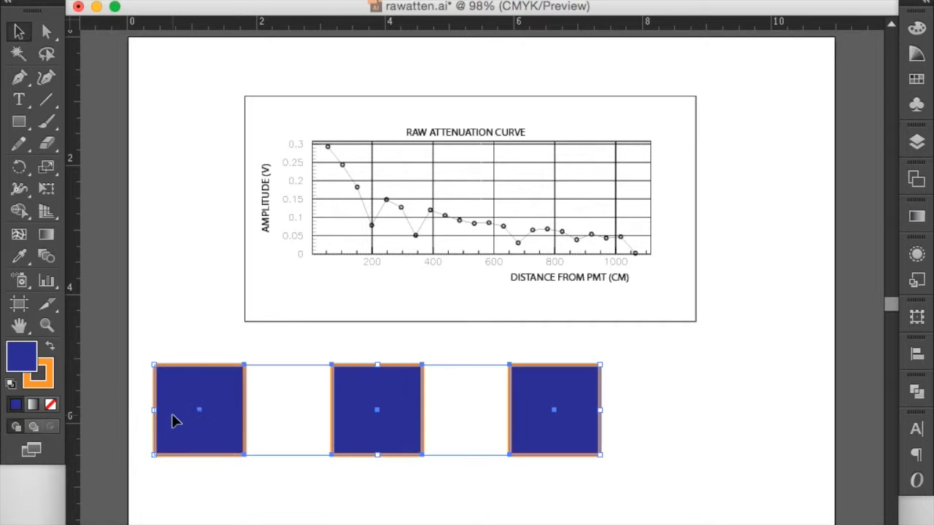
Step: Open the left blue square's fill color for editing and try a muted blue-gray, 9a9bad
click(374, 522)
click(292, 431)
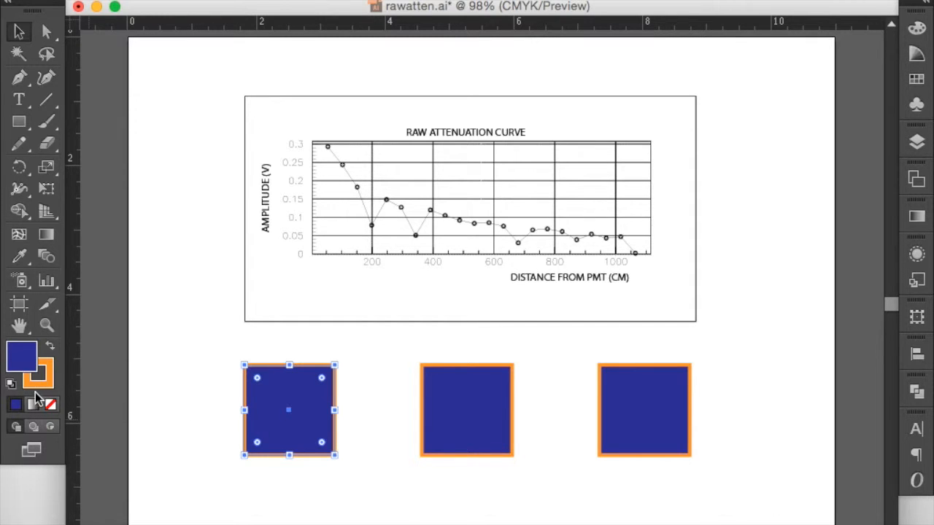
double_click(22, 356)
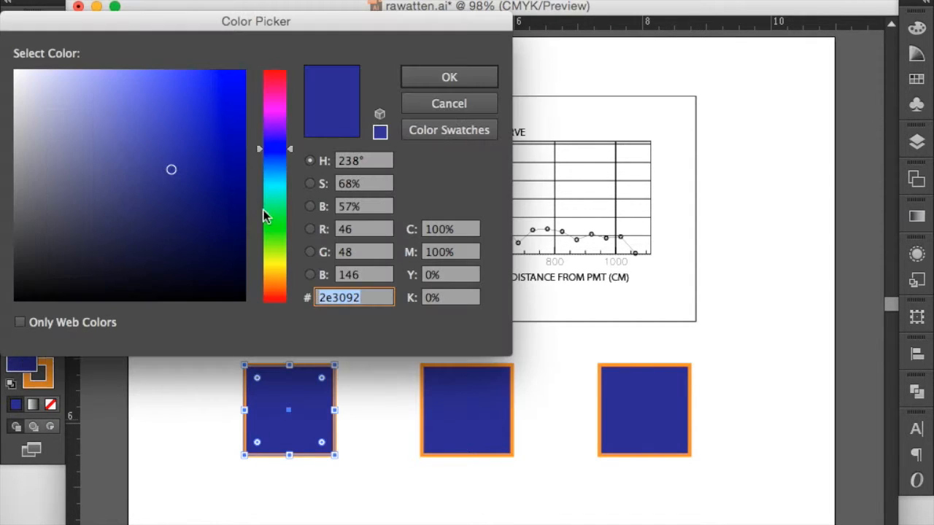
drag(230, 26, 262, 34)
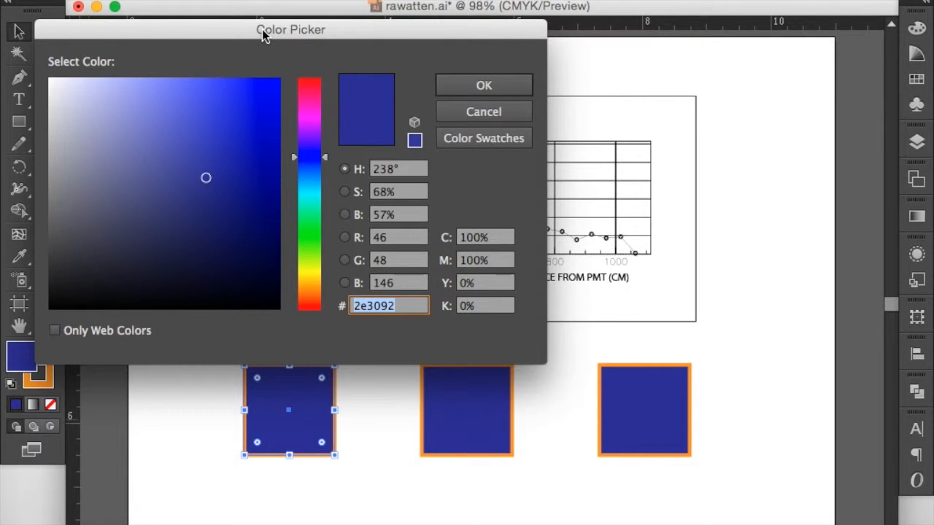
click(174, 112)
click(236, 127)
click(130, 260)
click(73, 152)
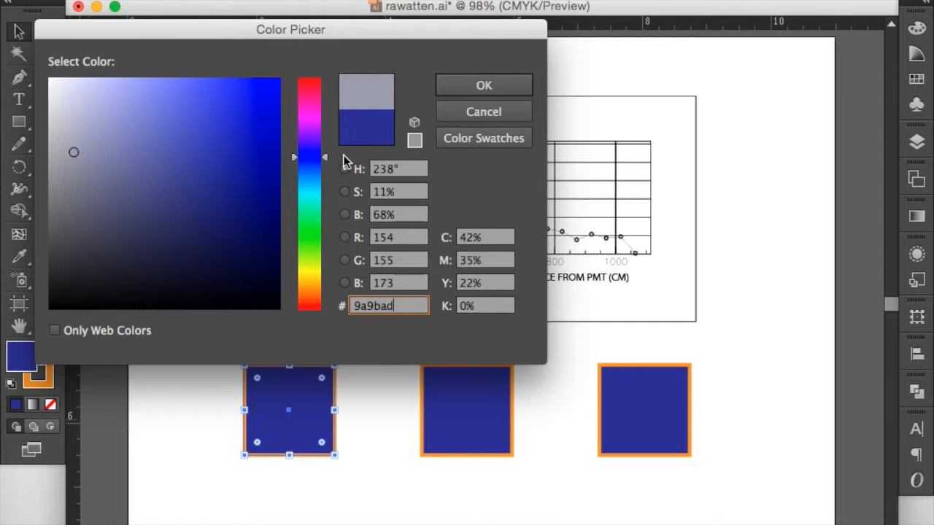
Step: Try a red hue with shade 683e3e and a golden yellow, ddbe3a, as the left square's fill color
drag(328, 167, 324, 73)
click(227, 93)
click(239, 172)
click(141, 214)
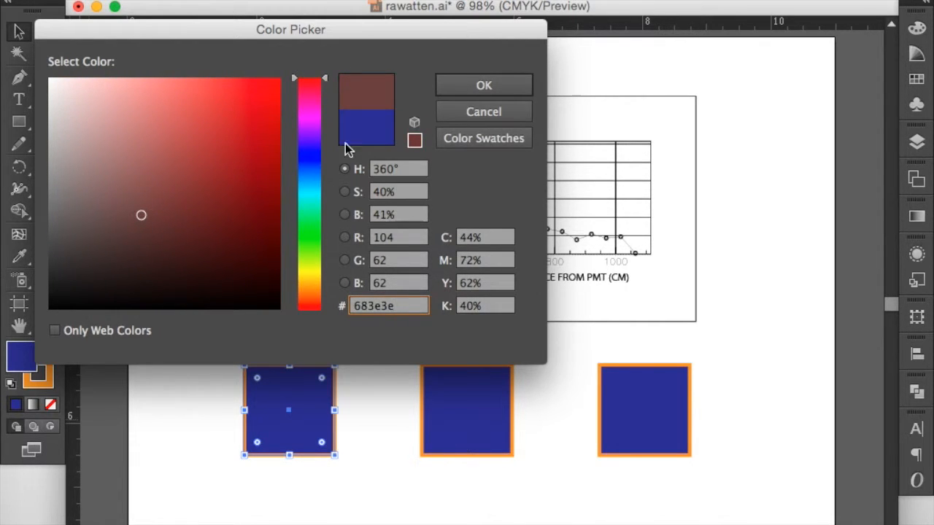
drag(327, 81, 310, 279)
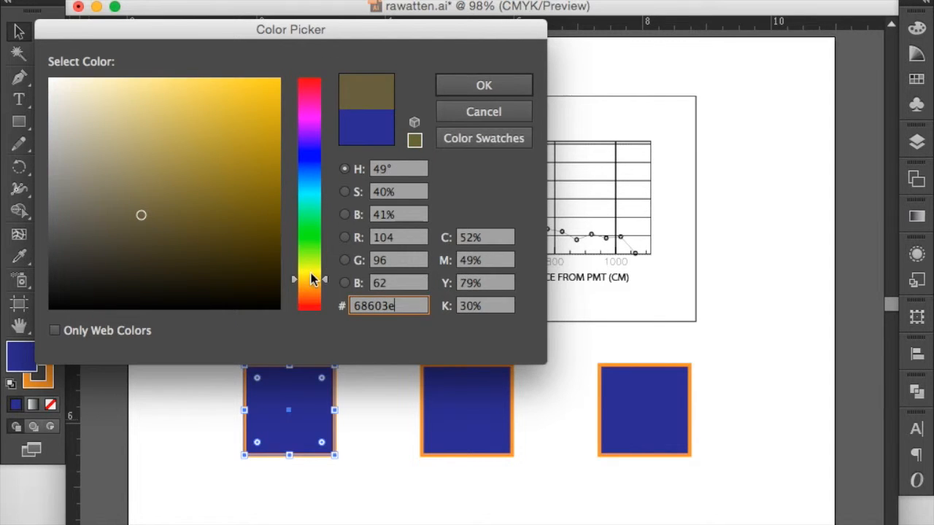
click(254, 129)
click(219, 108)
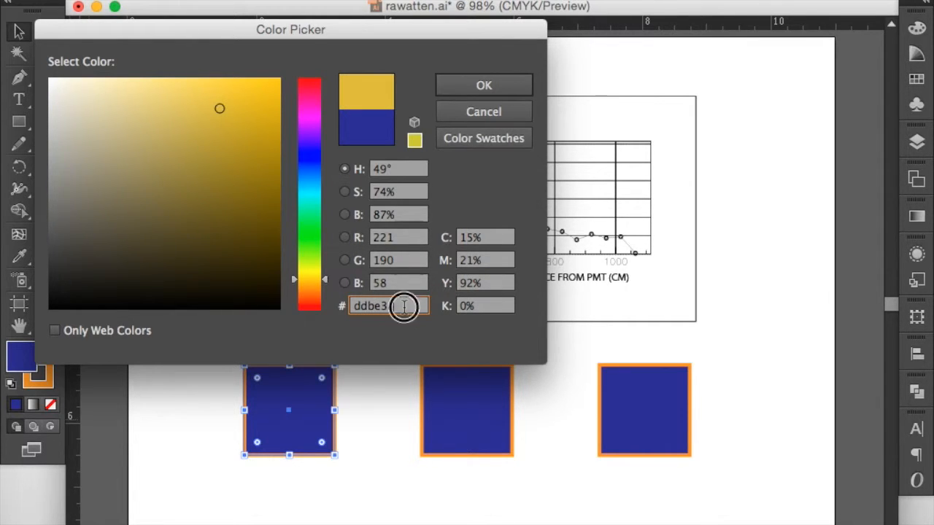
drag(402, 307, 309, 306)
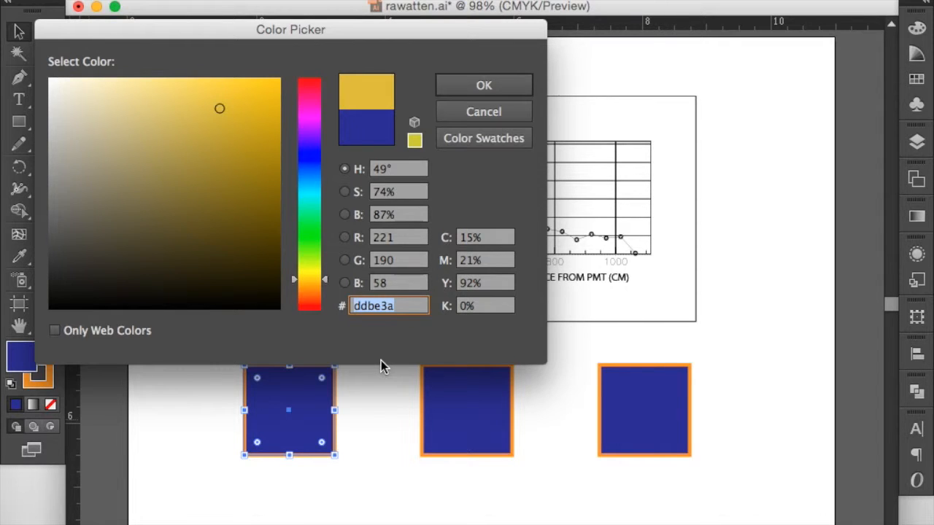
Step: Browse the available color swatches for the left square's fill and discard the pending color change
click(451, 140)
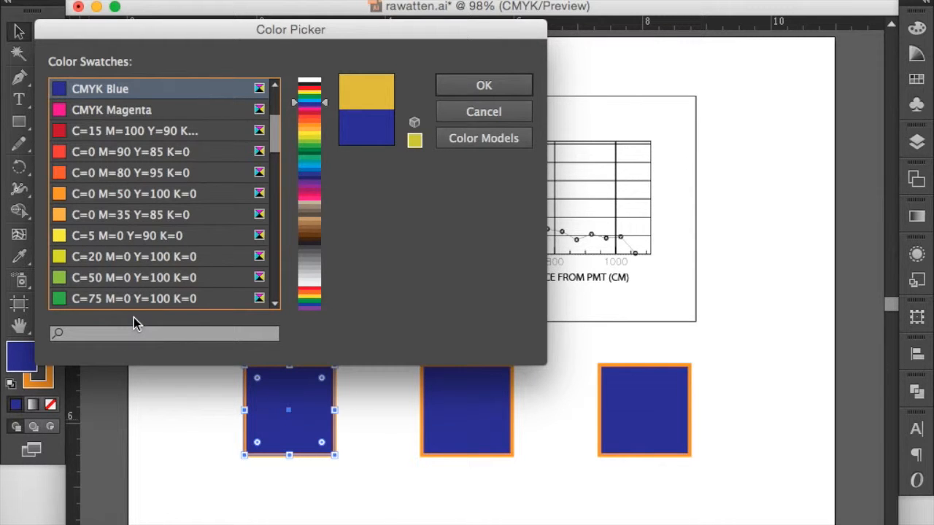
scroll(109, 206, down, 5)
scroll(109, 206, down, 10)
scroll(108, 206, up, 15)
scroll(109, 205, up, 4)
click(484, 111)
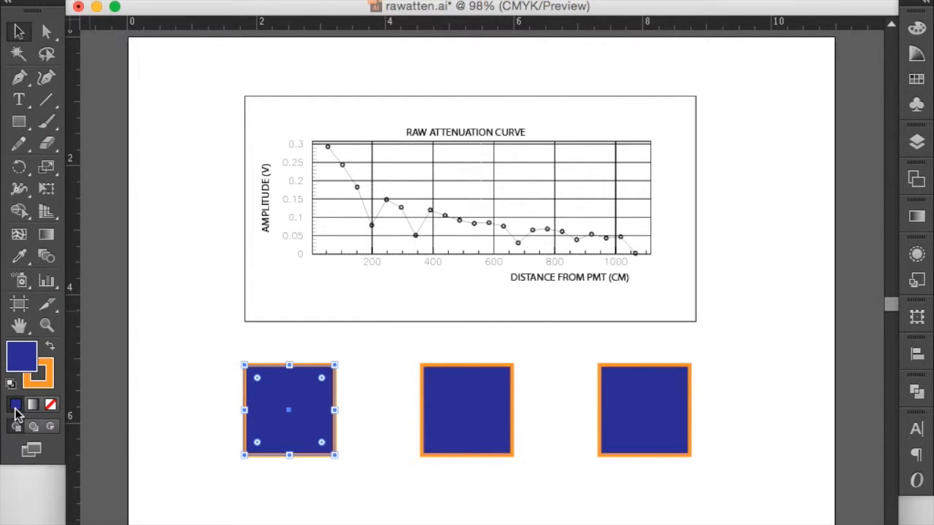
Step: Remove the fill from the left square, keeping its orange stroke, and deselect it
click(50, 406)
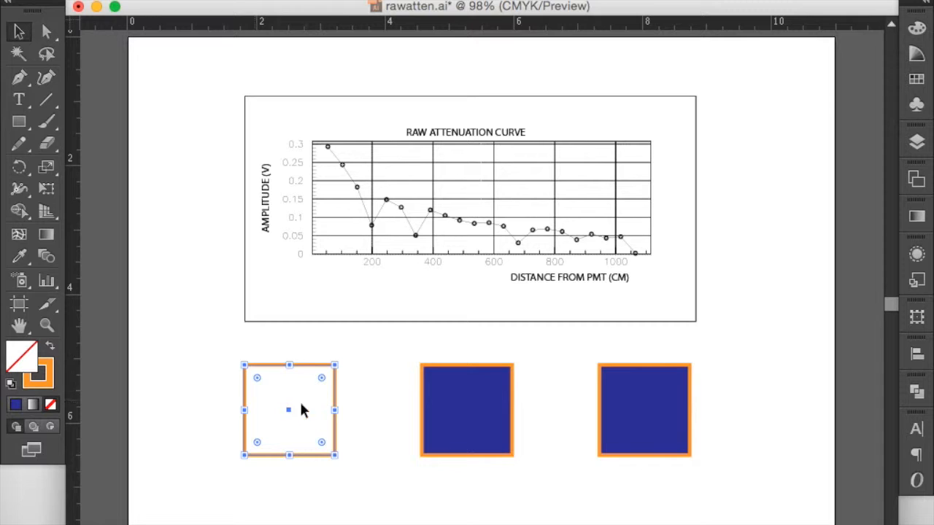
click(338, 470)
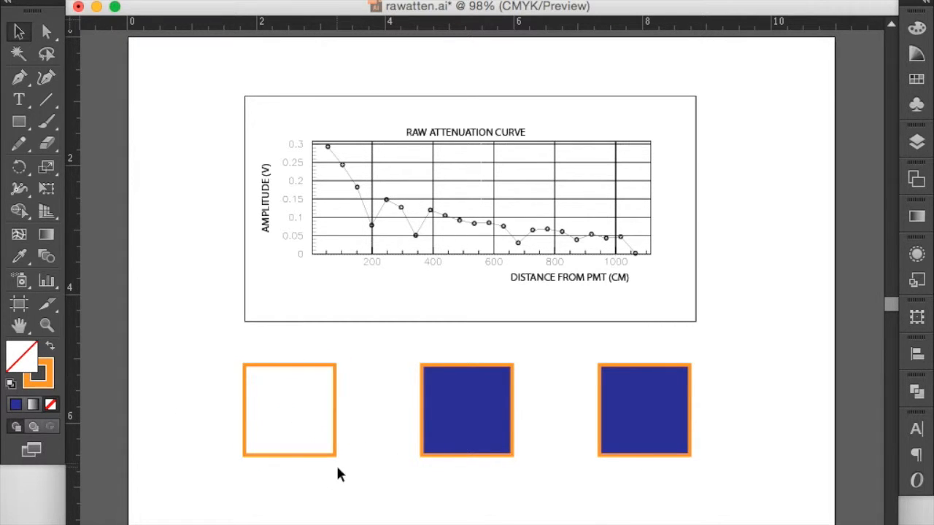
Step: Try moving the unfilled square by its outline onto the chart, and undo the move
double_click(333, 424)
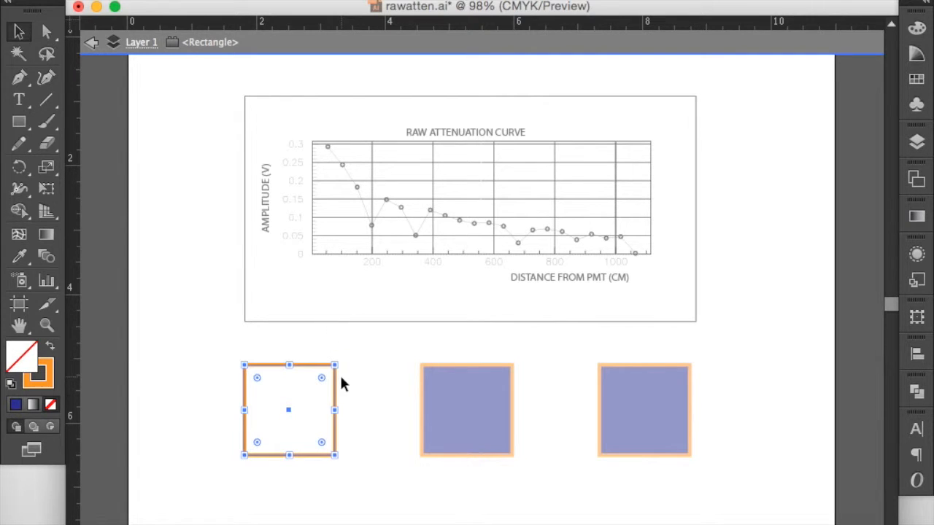
key(Escape)
drag(336, 396, 381, 220)
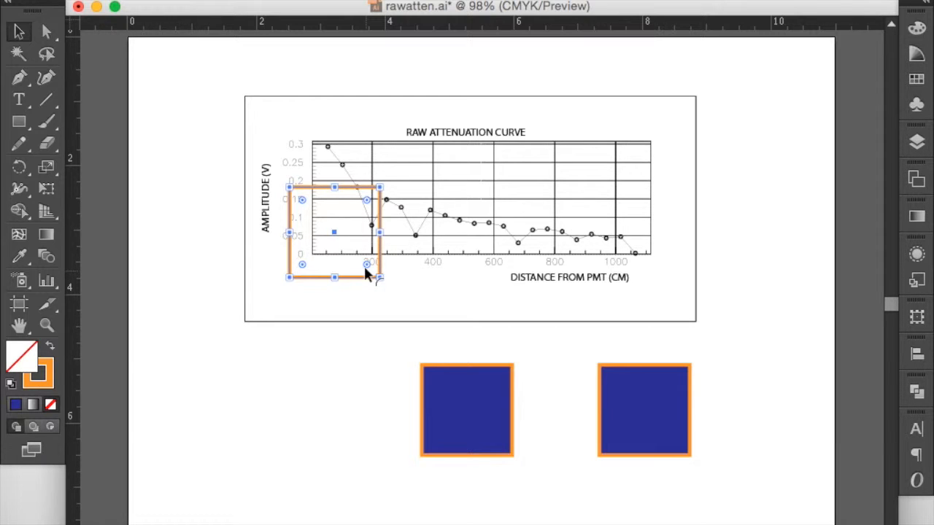
key(super+z)
click(344, 349)
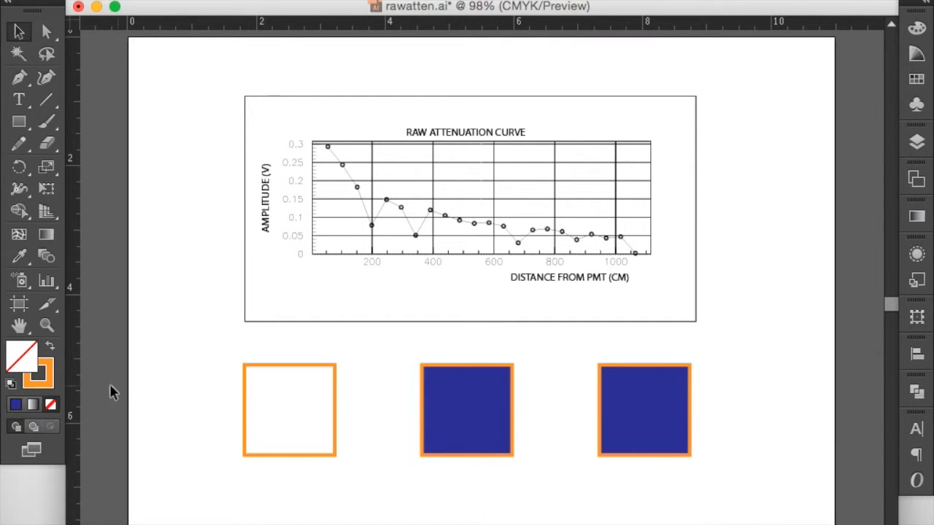
Step: Fill the left square with the white-to-black linear gradient
click(33, 405)
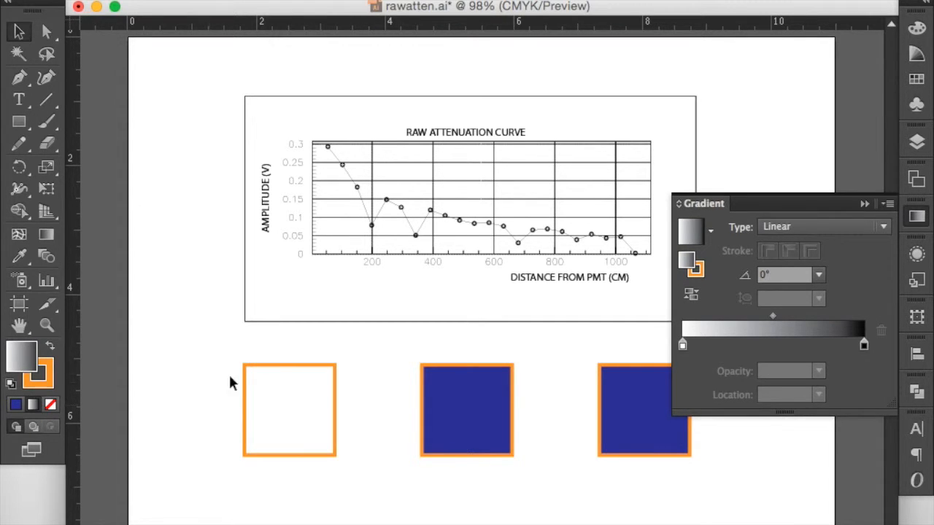
key(slash)
click(251, 372)
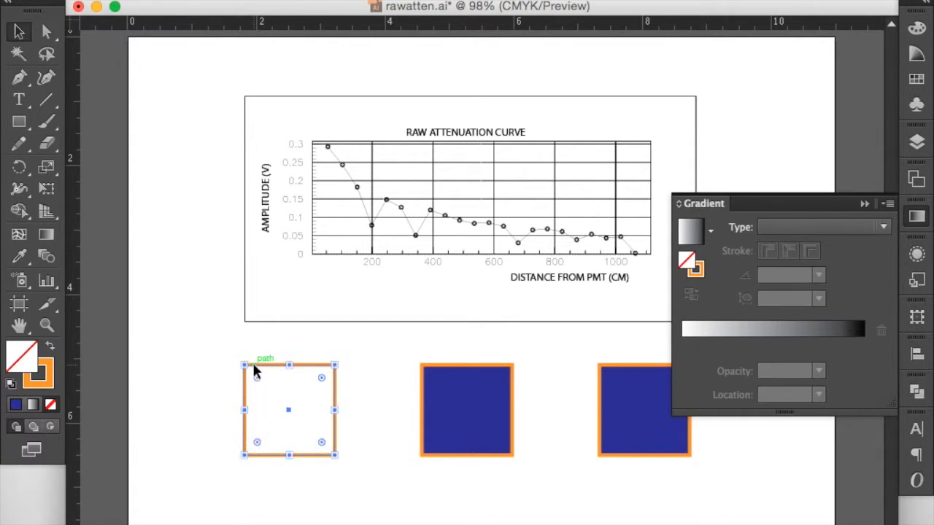
click(34, 405)
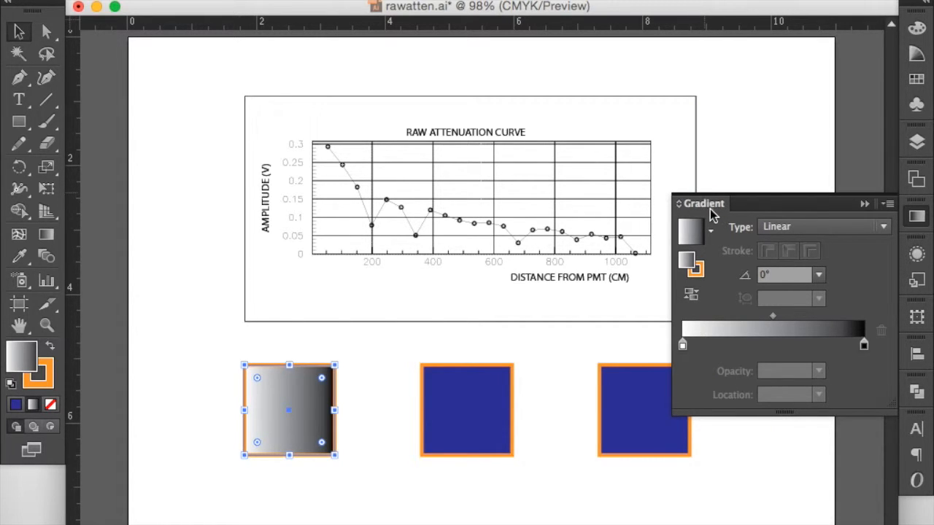
Step: Try the Radial gradient type on the left square and switch it back to Linear
click(799, 227)
click(800, 267)
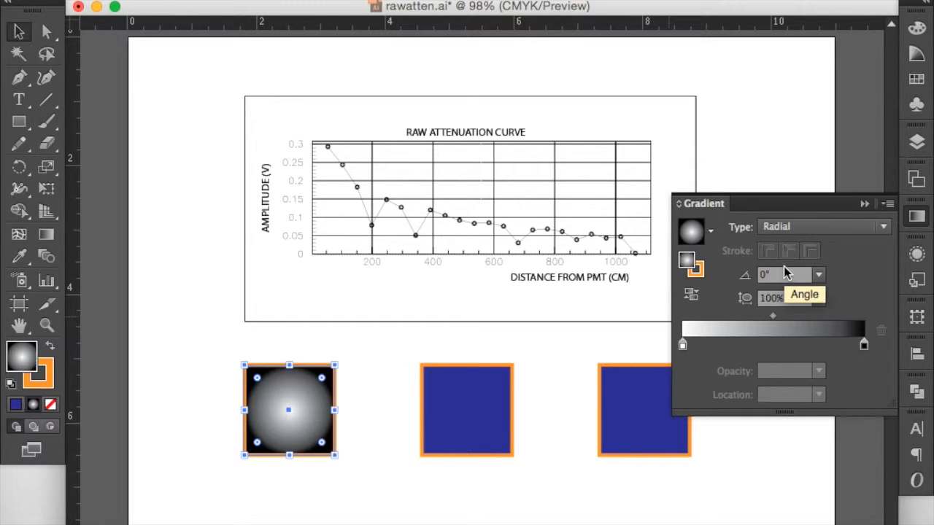
click(780, 227)
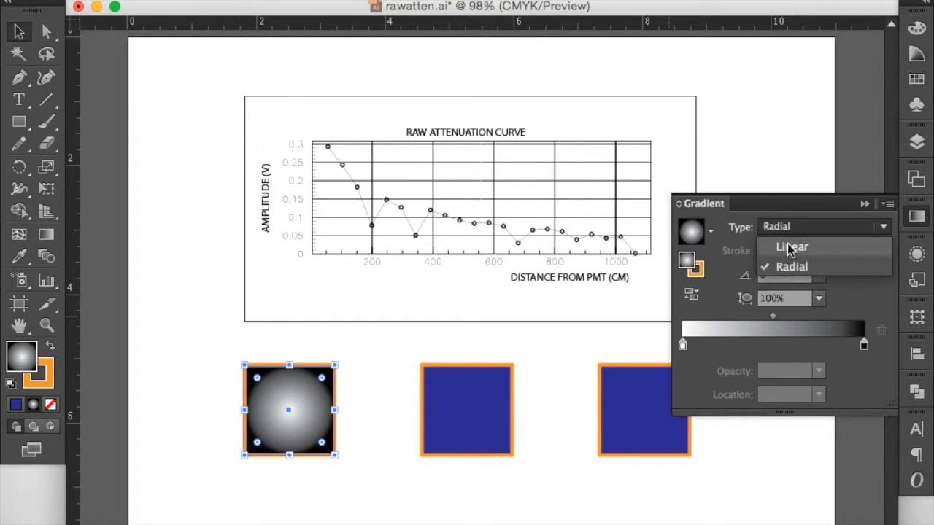
click(790, 248)
Step: Set the left square's gradient angle to 90° and shift the gradient midpoint to a location of 51.77%
click(786, 275)
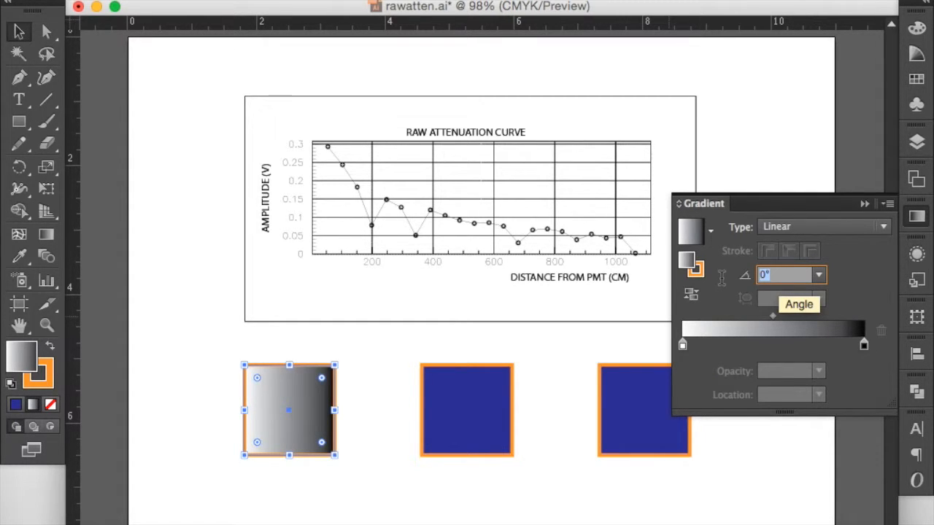
text(90)
key(Return)
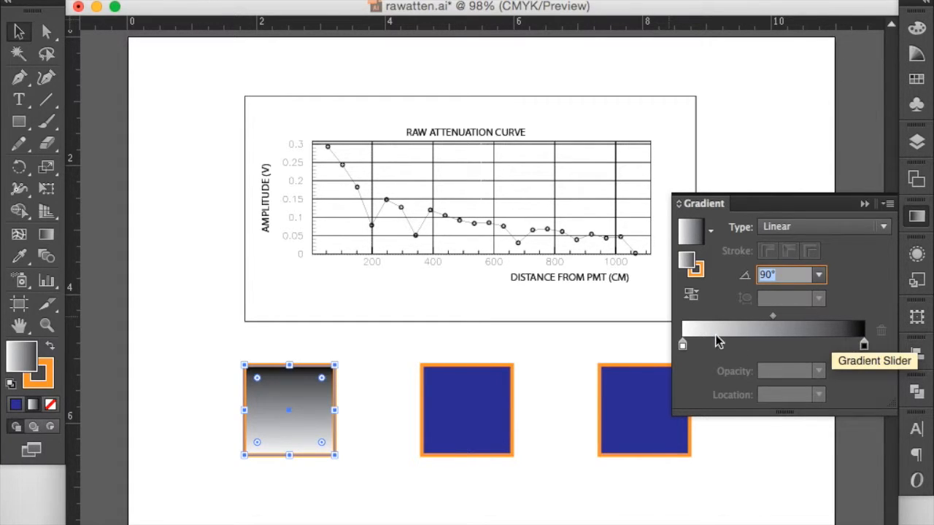
click(774, 318)
mouse_move(774, 319)
mouse_down()
mouse_move(695, 326)
mouse_move(839, 324)
mouse_move(766, 321)
mouse_move(776, 319)
mouse_up()
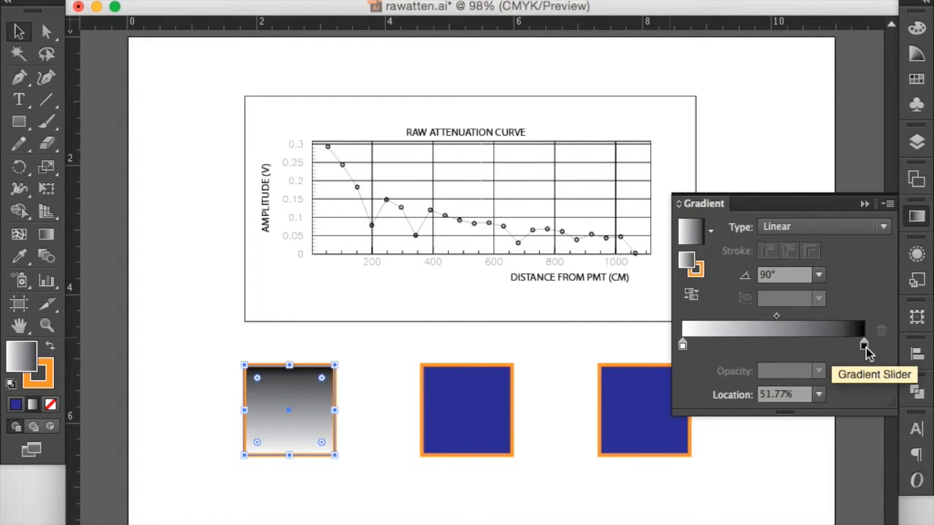
Step: Recolor the gradient's black stop to dark purple, C 94.12, M 100, Y 23.92, K 38.82, and check the white stop's color settings
double_click(865, 346)
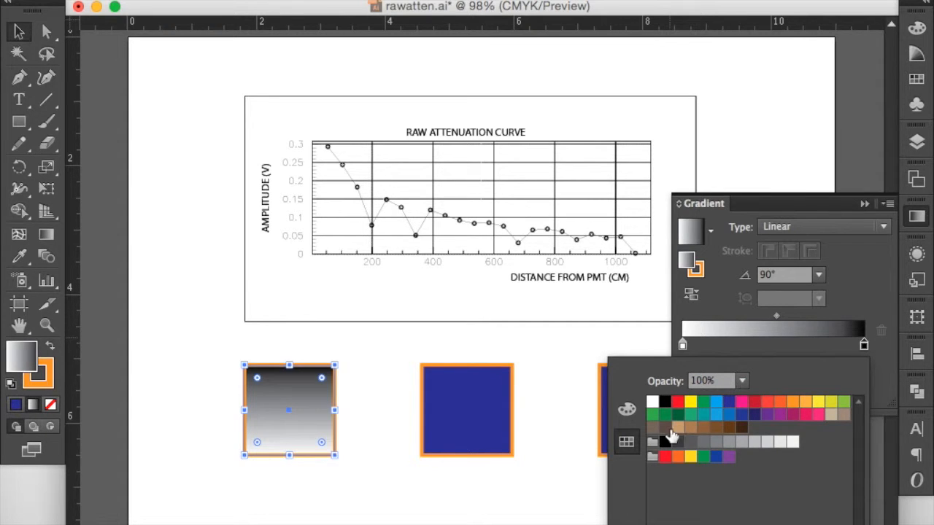
click(741, 413)
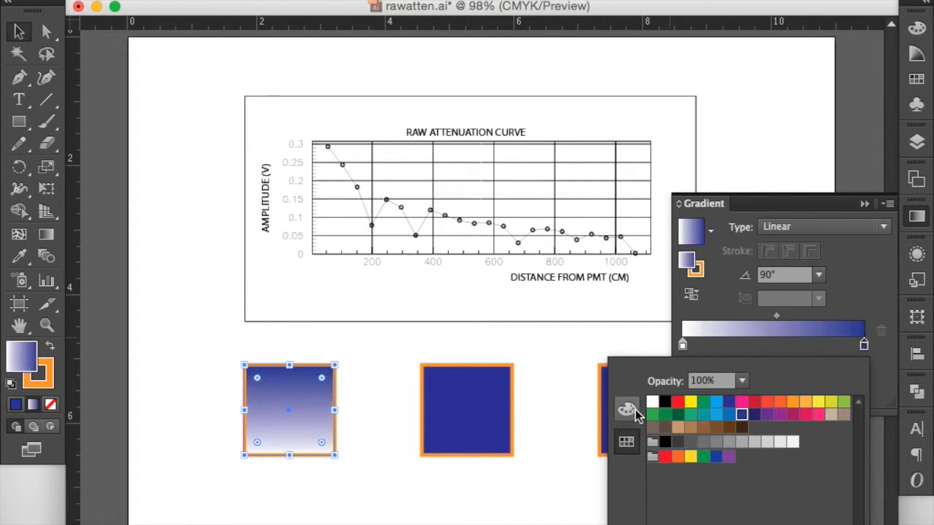
click(634, 410)
drag(746, 521, 832, 521)
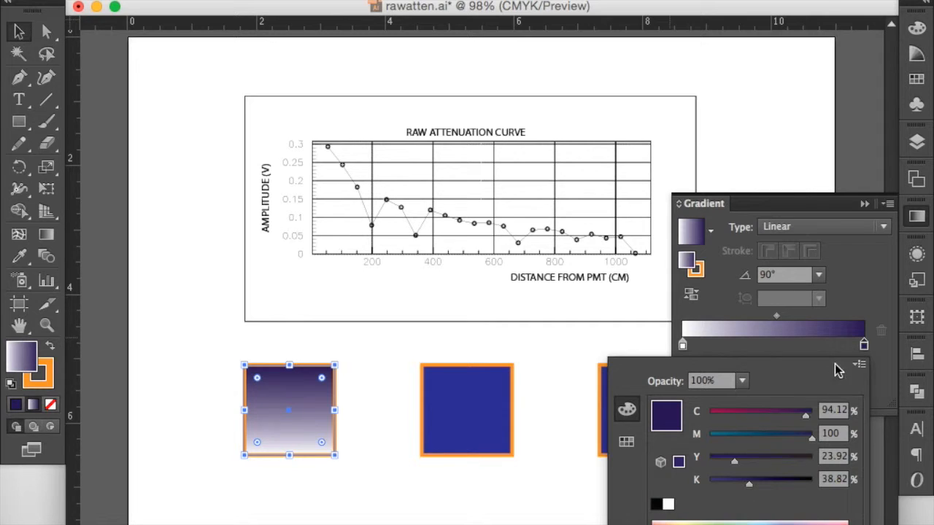
click(854, 354)
double_click(683, 345)
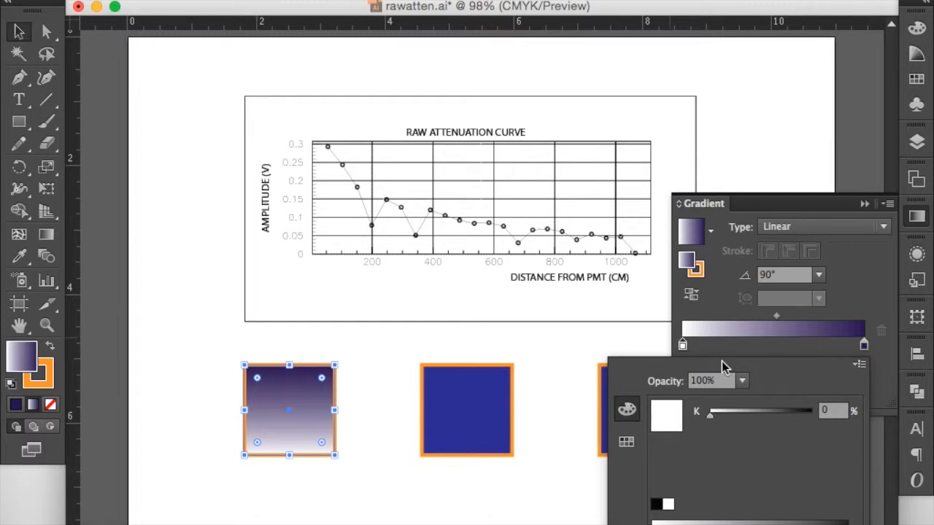
click(828, 354)
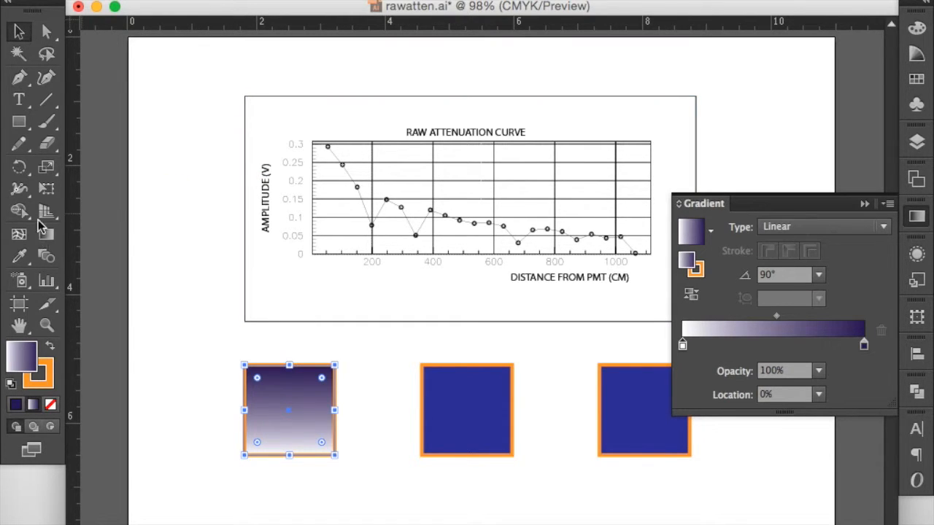
Step: With the Gradient tool, move the white stop on the left square's gradient up to about the middle of the square
key(y)
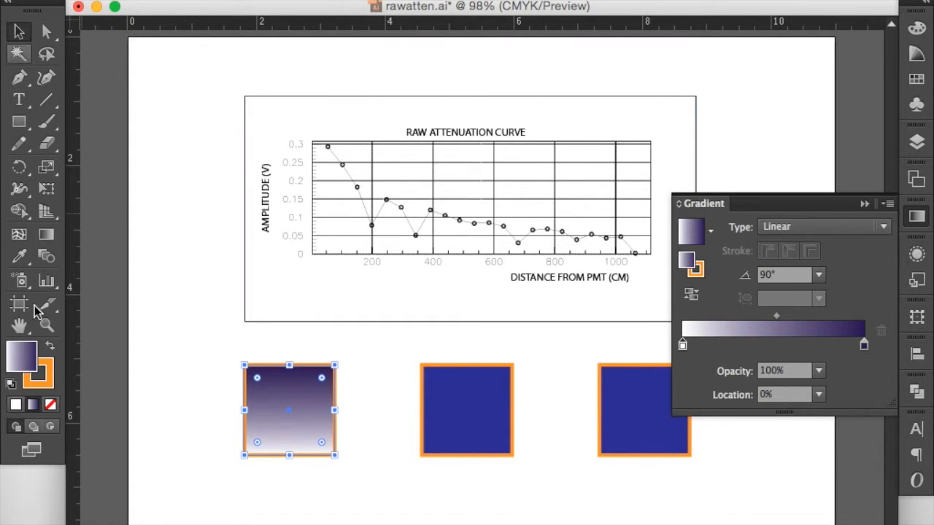
click(46, 238)
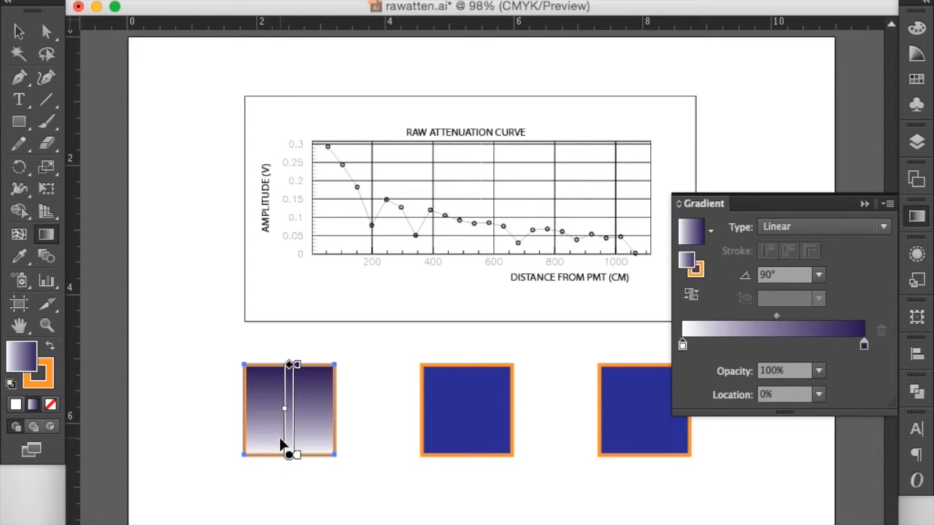
key(super+equal)
key(super+equal)
key(super+equal)
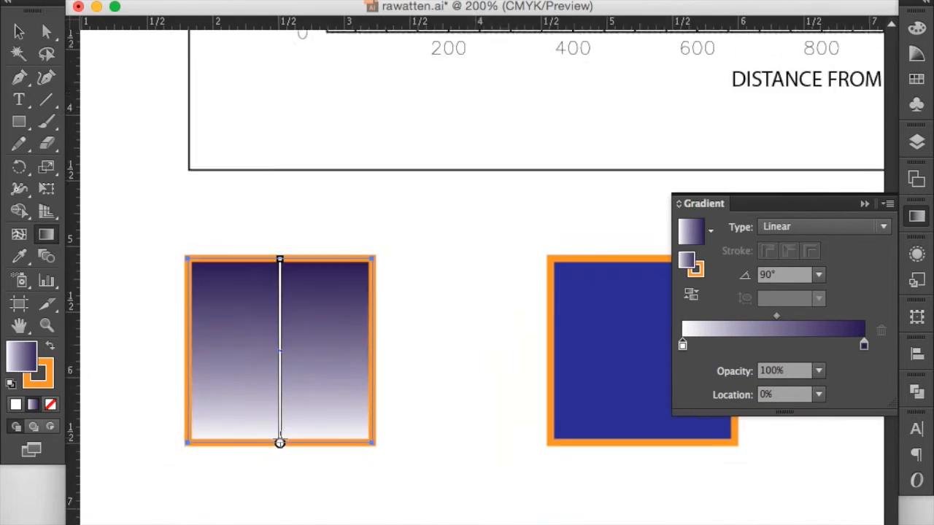
key(super+equal)
scroll(280, 439, left, 4)
scroll(280, 439, down, 1)
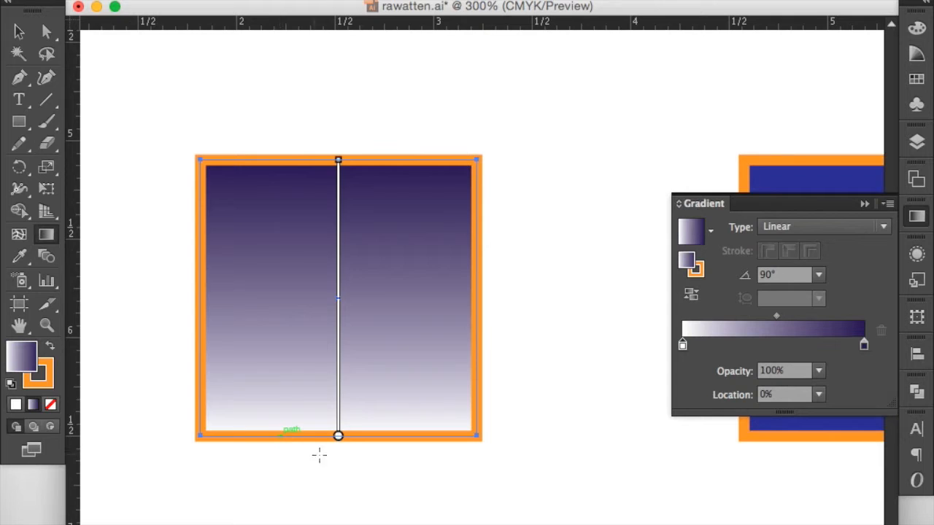
mouse_move(343, 435)
mouse_move(344, 436)
mouse_down()
mouse_move(367, 323)
mouse_move(371, 242)
mouse_move(348, 326)
mouse_move(350, 385)
mouse_move(355, 308)
mouse_up()
Step: Shift the midpoint between the gradient's two stops closer to the dark purple end
mouse_move(342, 240)
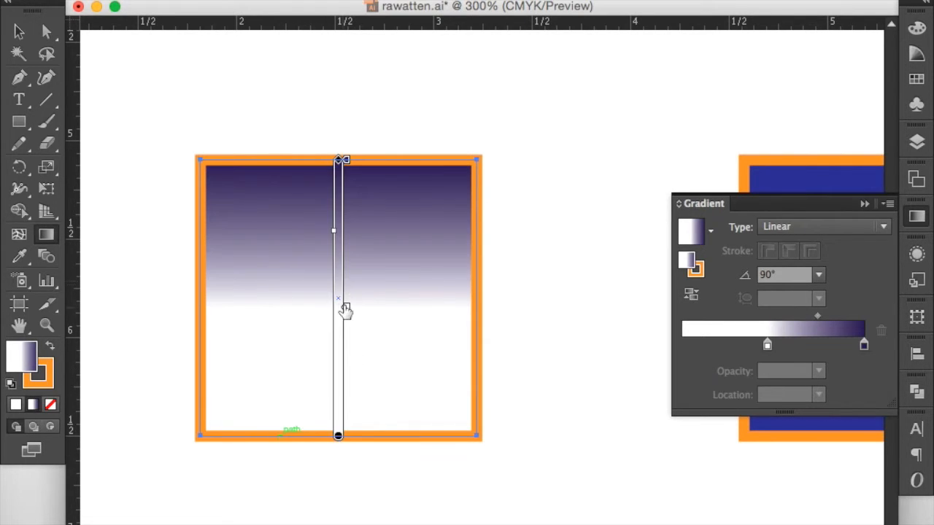
click(333, 232)
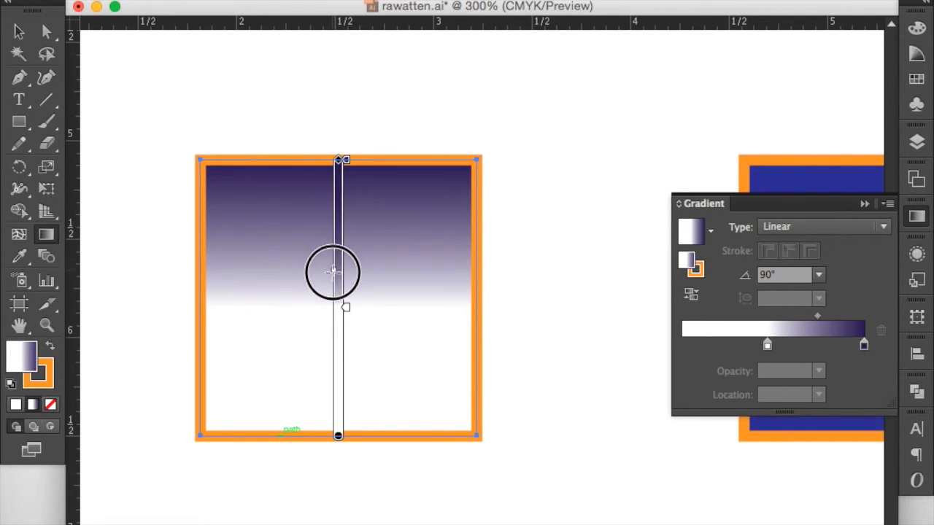
drag(337, 208, 336, 209)
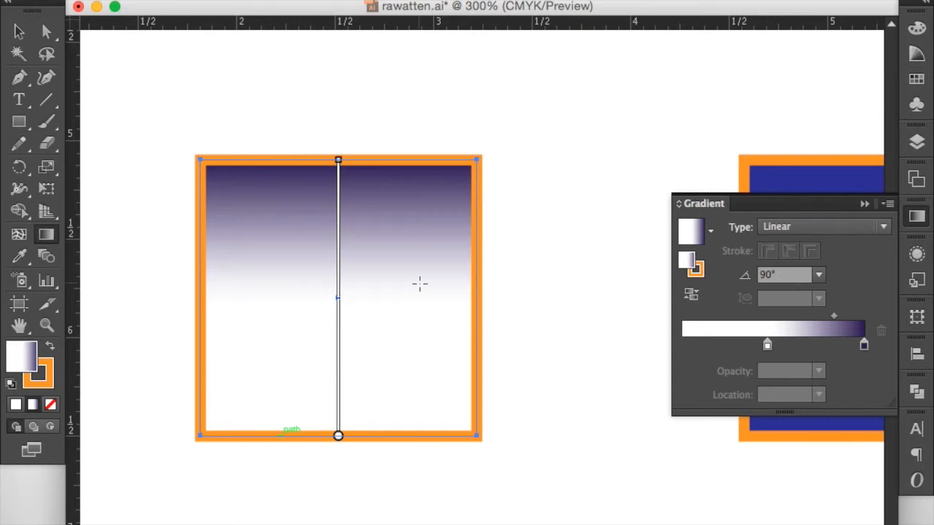
Step: Move the left square's white gradient stop to location 0% and add a blue stop, C 81.96, M 63.92, Y 0, K 0, at 33.27%
drag(767, 344, 675, 347)
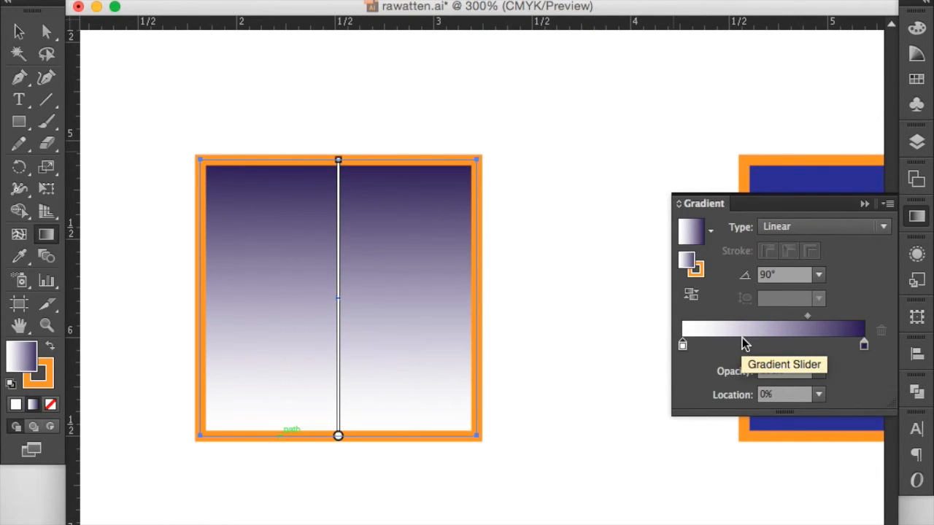
click(742, 345)
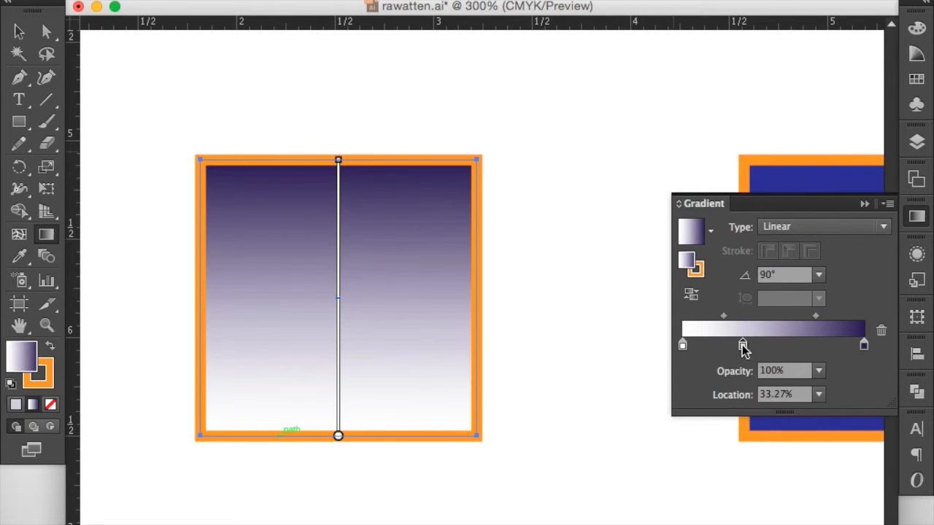
double_click(742, 345)
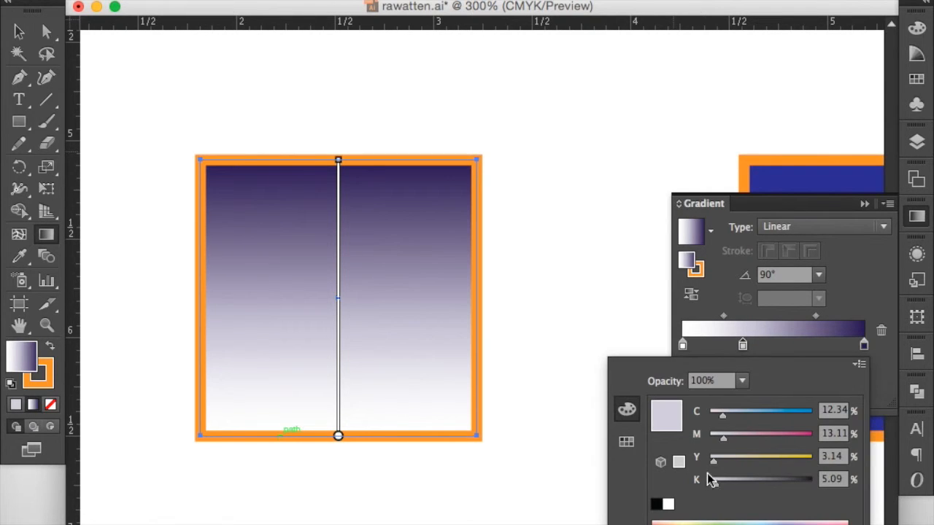
click(777, 521)
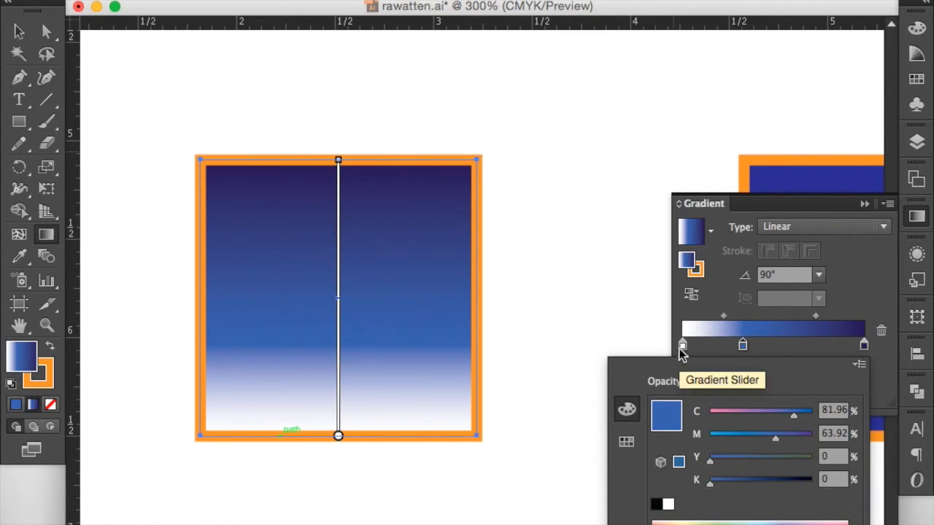
click(808, 345)
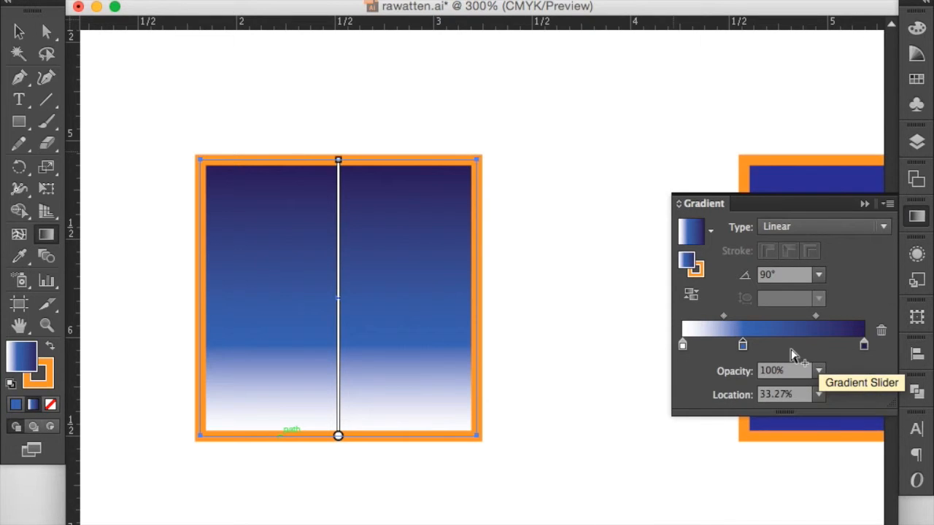
Step: Add three stops between the blue and purple ones, recolor the one at 65.83% yellow, C 5.49, M 0, Y 61.57, K 0, and deselect the square
click(781, 348)
click(802, 347)
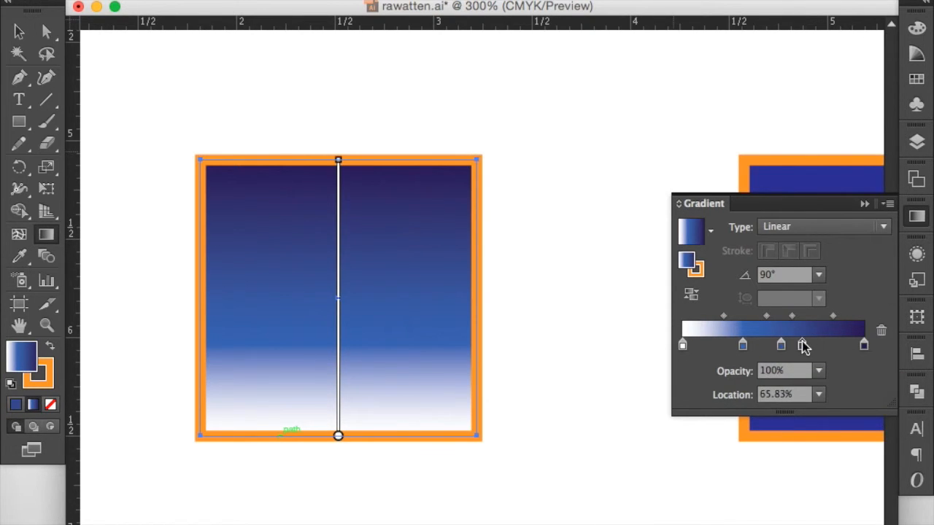
click(821, 346)
double_click(802, 345)
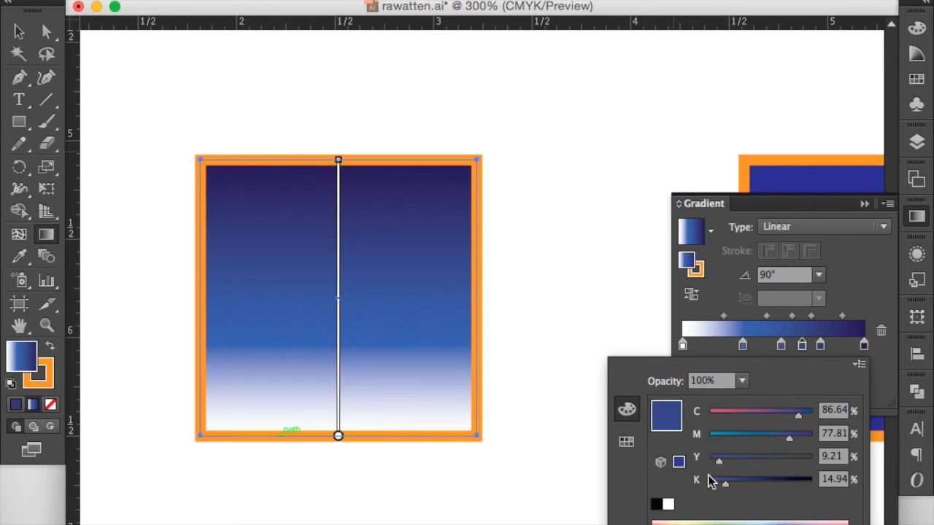
click(700, 521)
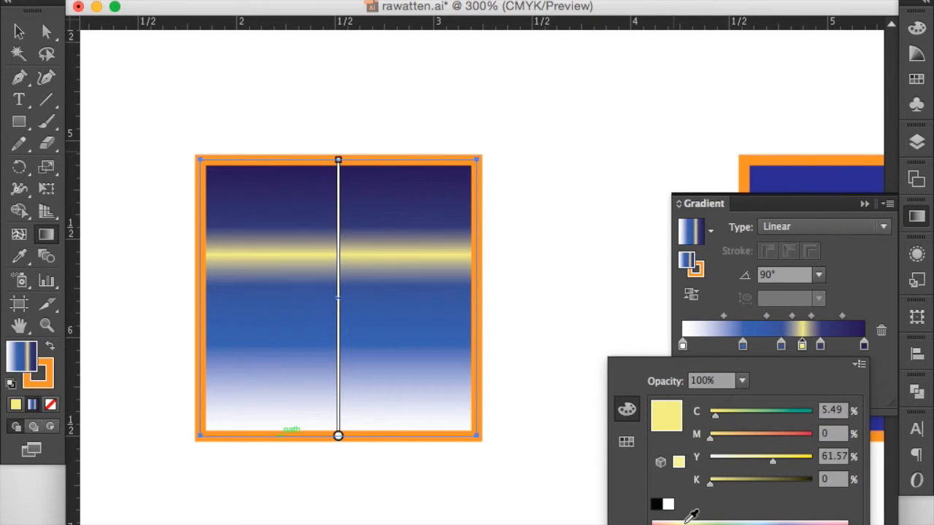
click(794, 354)
key(v)
click(512, 360)
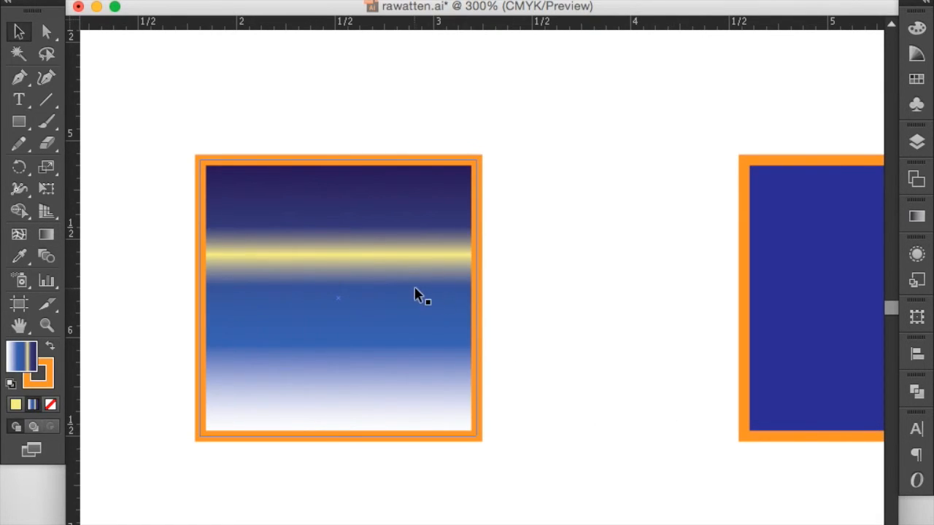
Step: Select the left square and change its orange stroke to a solid dark pink chosen in the Color Picker
click(419, 295)
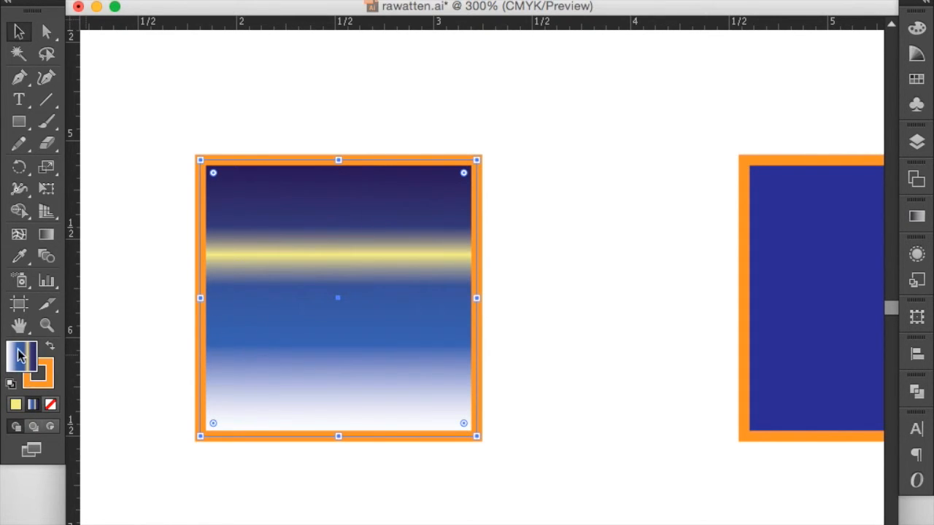
click(51, 375)
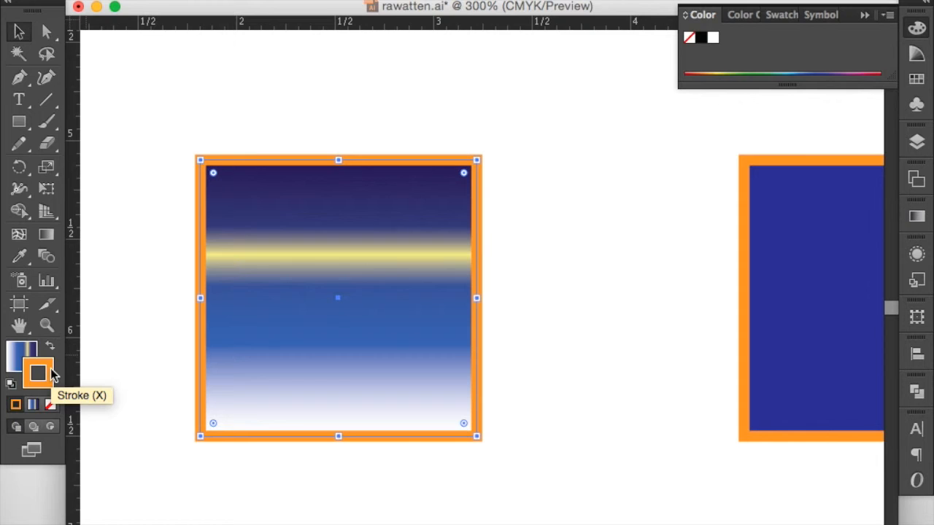
double_click(51, 374)
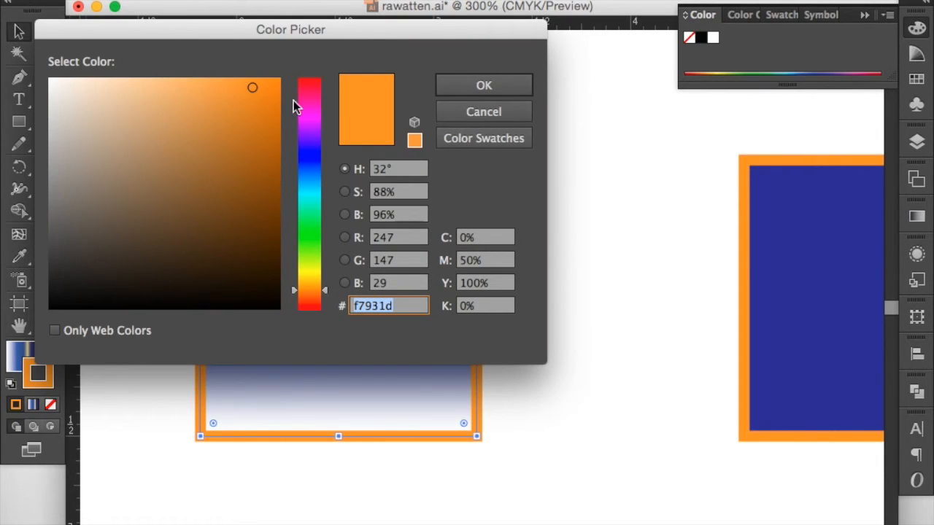
click(307, 93)
click(195, 140)
click(452, 89)
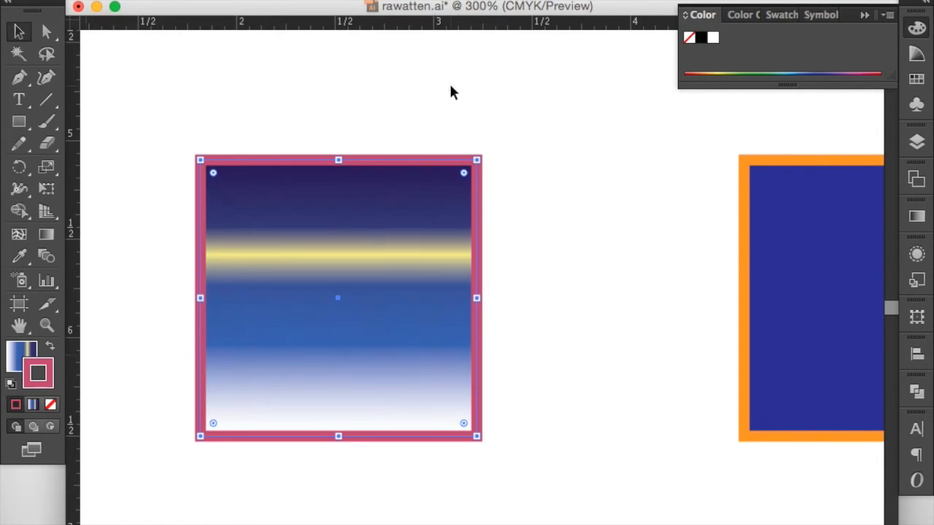
Step: Try the gradient on the left square's stroke and return the stroke to solid pink
click(32, 404)
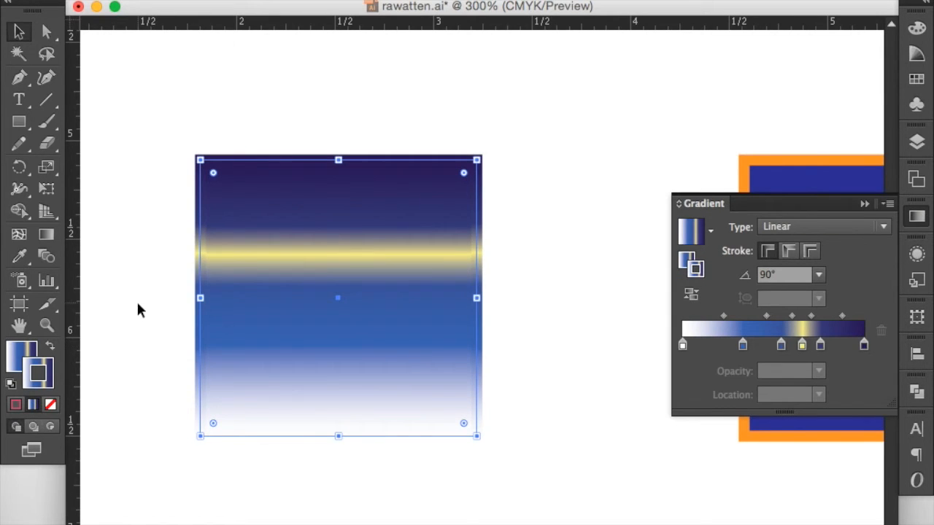
click(16, 405)
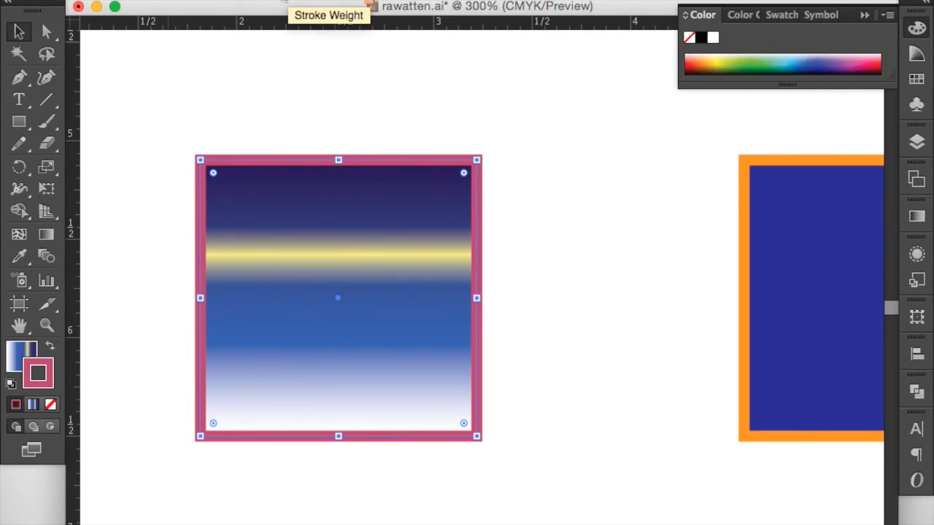
Step: Try stroke weights of 12 pt and 1 pt on the left square, settle on 7 pt, and deselect it
click(280, 1)
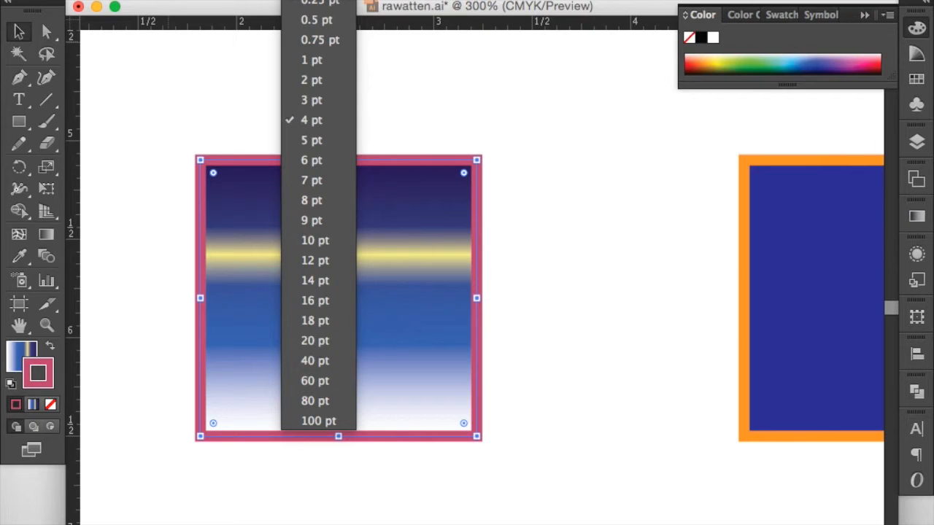
click(318, 260)
click(280, 1)
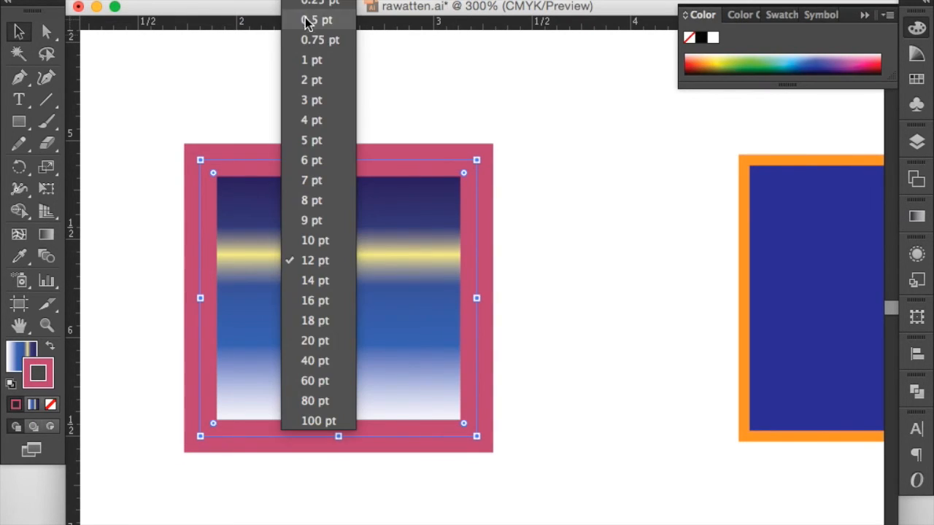
click(314, 64)
click(280, 1)
click(298, 192)
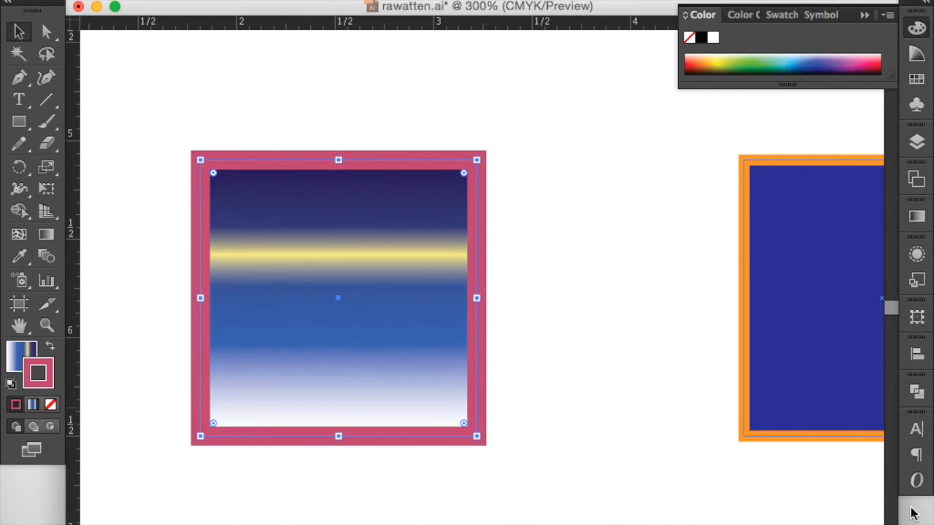
click(657, 365)
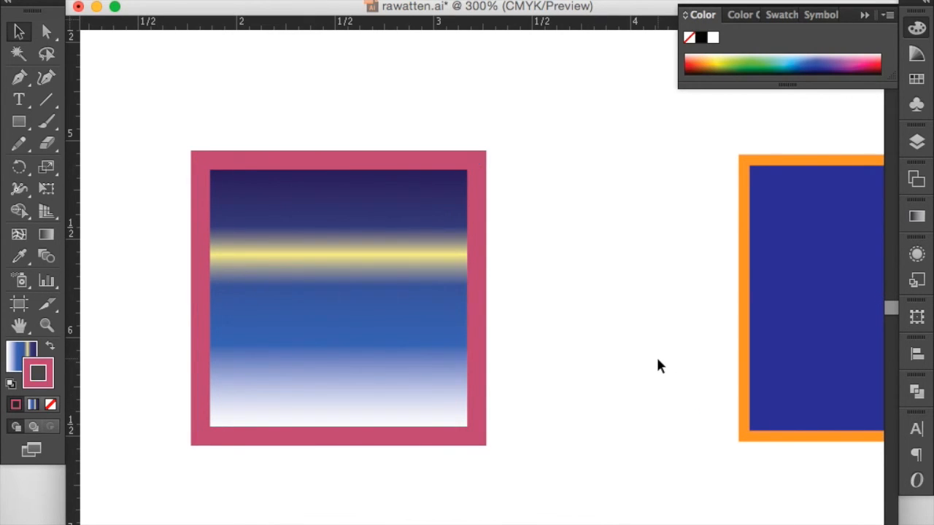
Step: Copy the left square's gradient fill and pink stroke onto the neighboring blue square with the Eyedropper tool
key(super+minus)
key(super+minus)
click(663, 343)
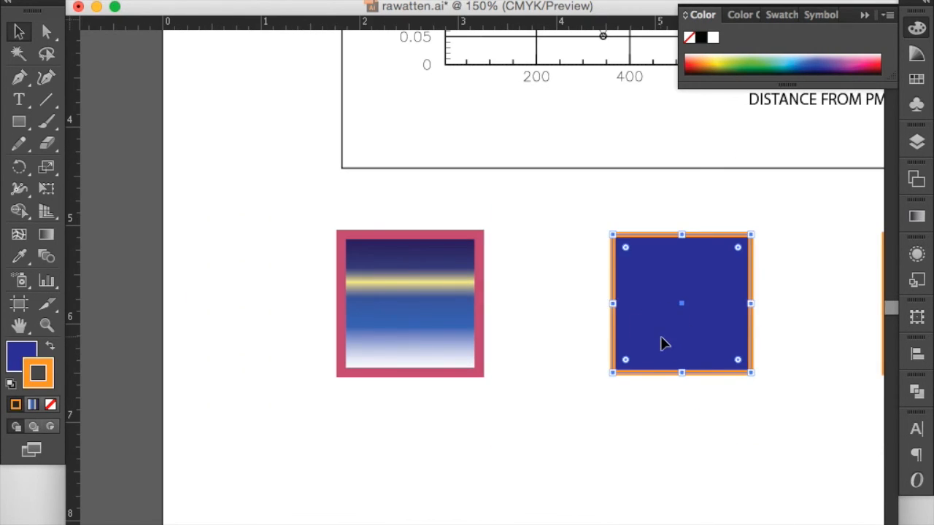
click(22, 258)
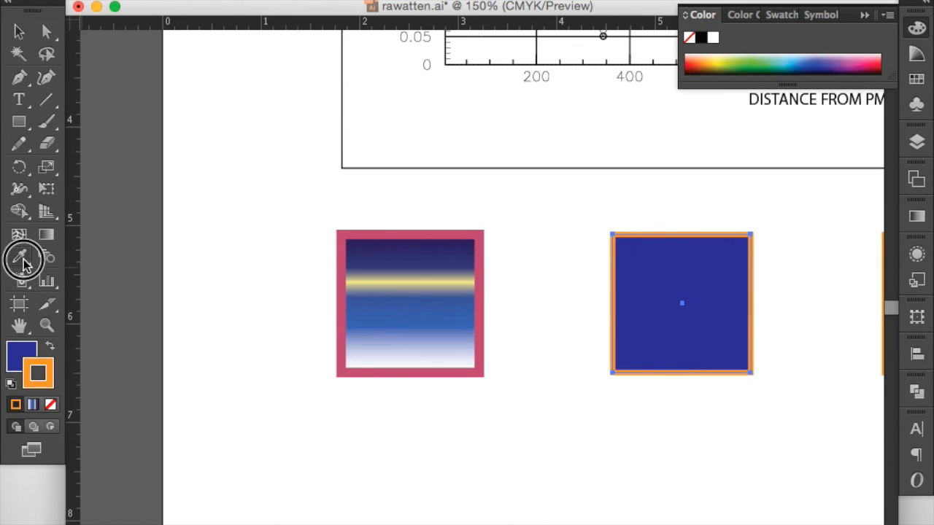
click(384, 279)
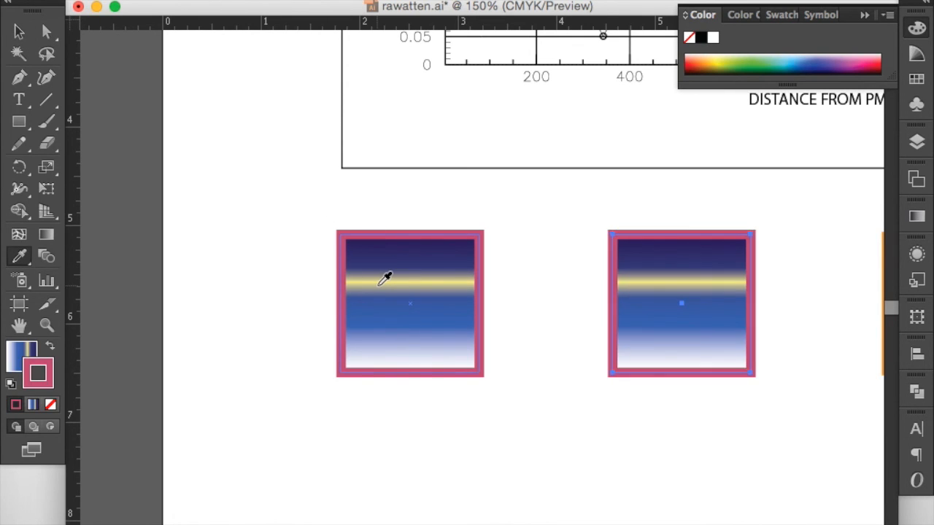